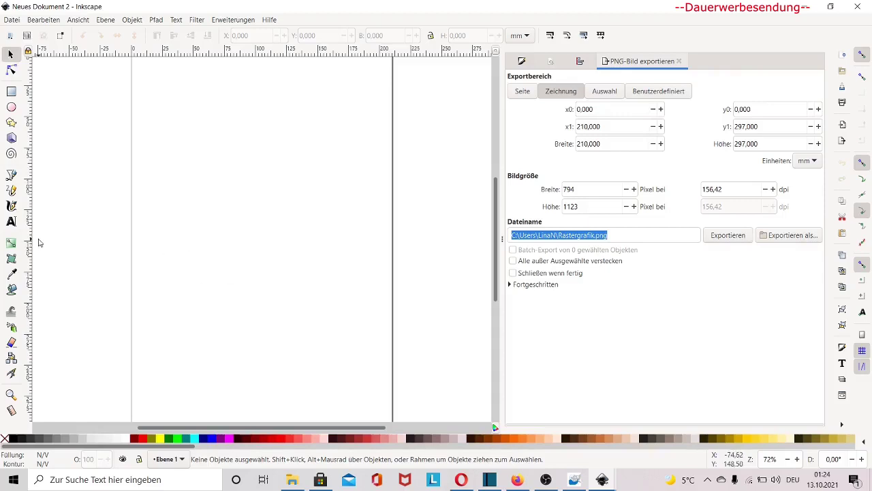
Draw a tall red tower-body rectangle, then a wide red crossbar across its top.
left_click(11, 94)
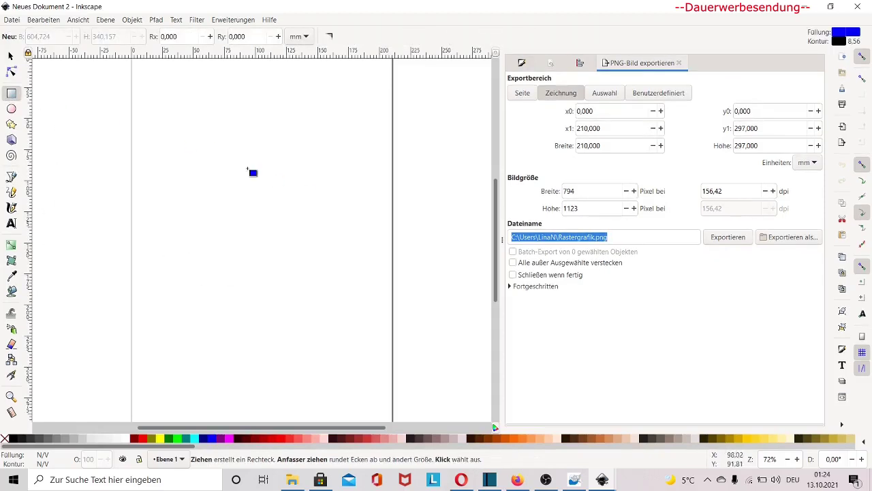
left_click_drag(208, 144, 335, 351)
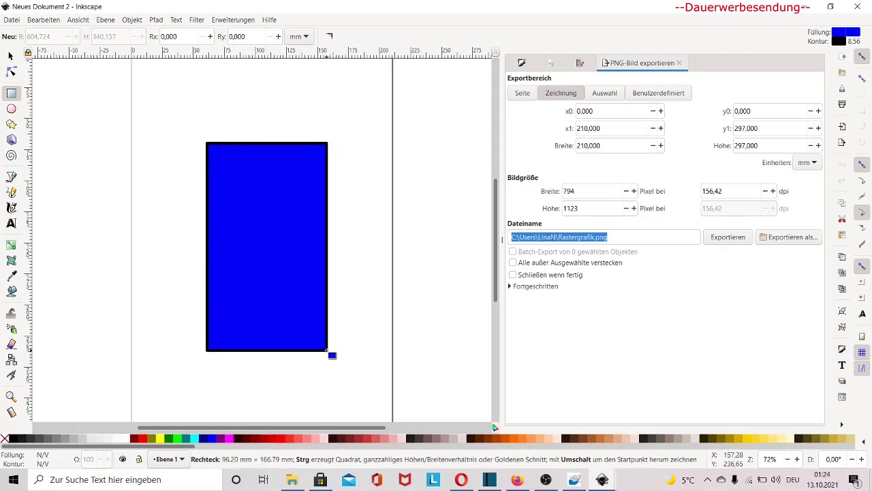
left_click_drag(335, 351, 321, 352)
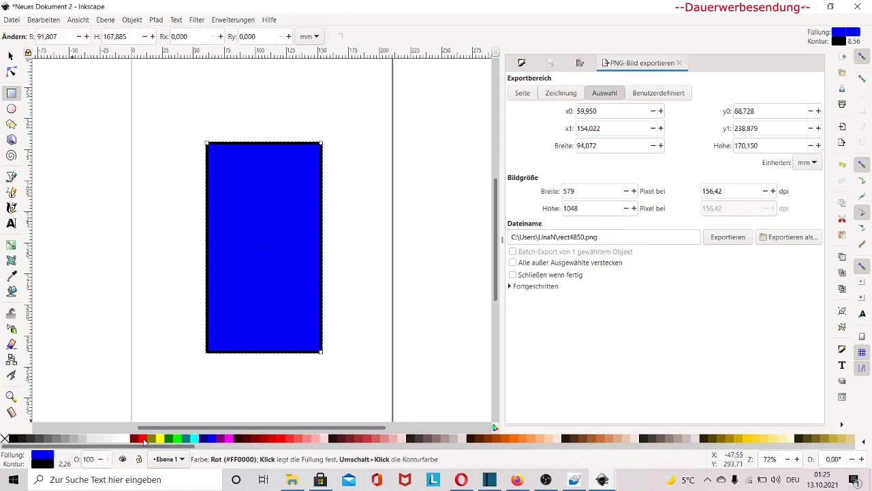
left_click(144, 439)
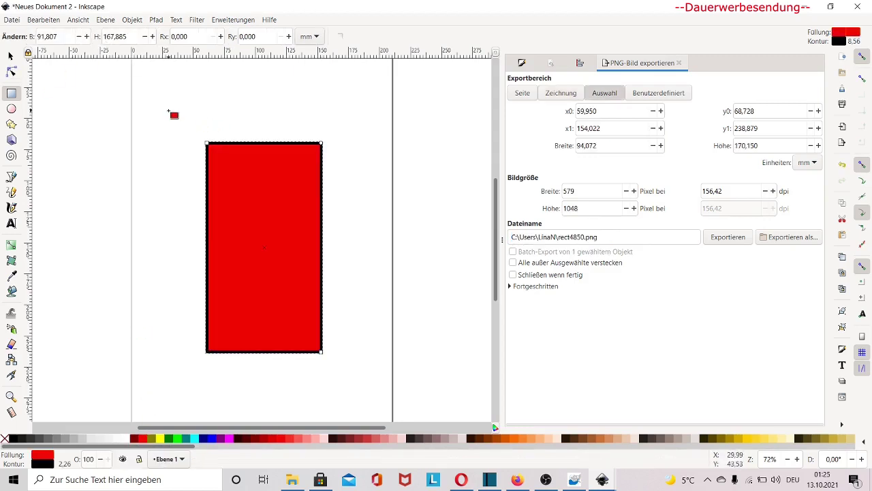
left_click_drag(175, 107, 357, 147)
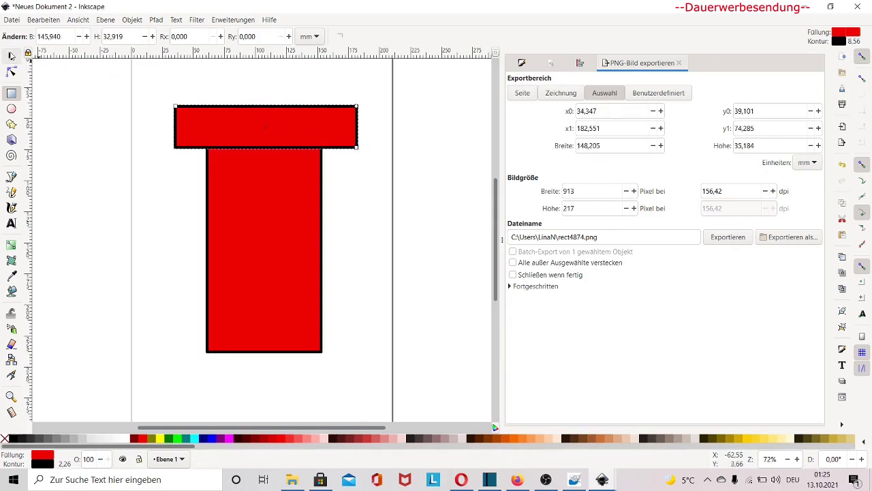
Set the stroke width of both rectangles to 0 so the outlines disappear.
key("s")
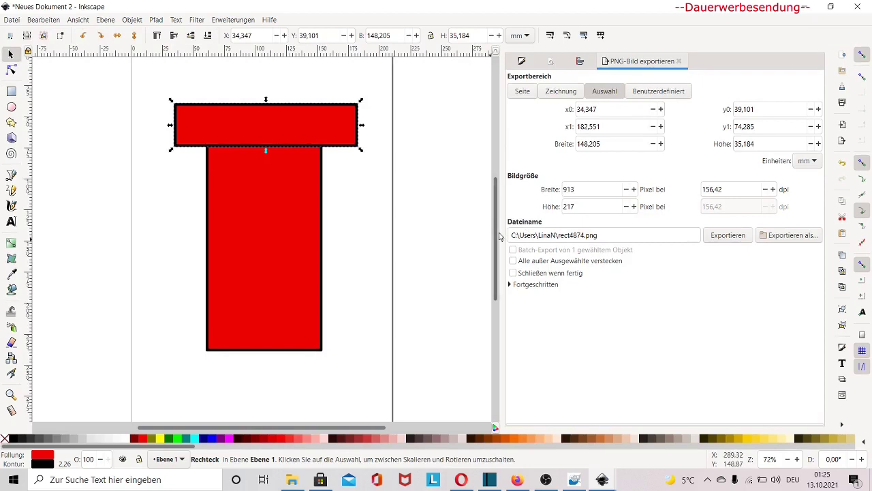
scroll(286, 191, "up", 2)
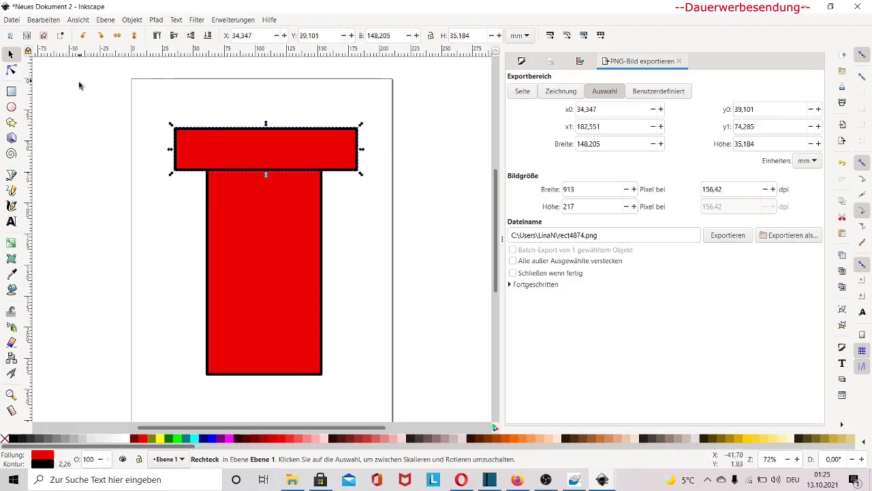
key("ctrl+a")
key("ctrl+shift+f")
left_click(665, 79)
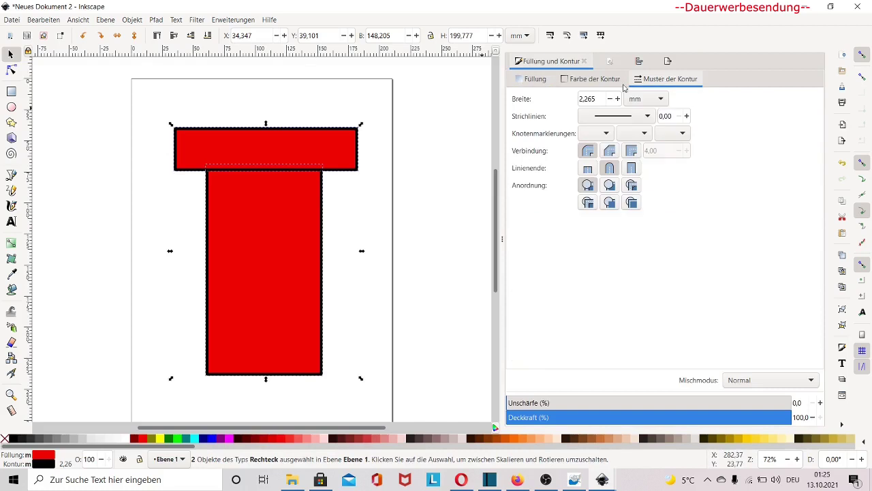
double_click(606, 99)
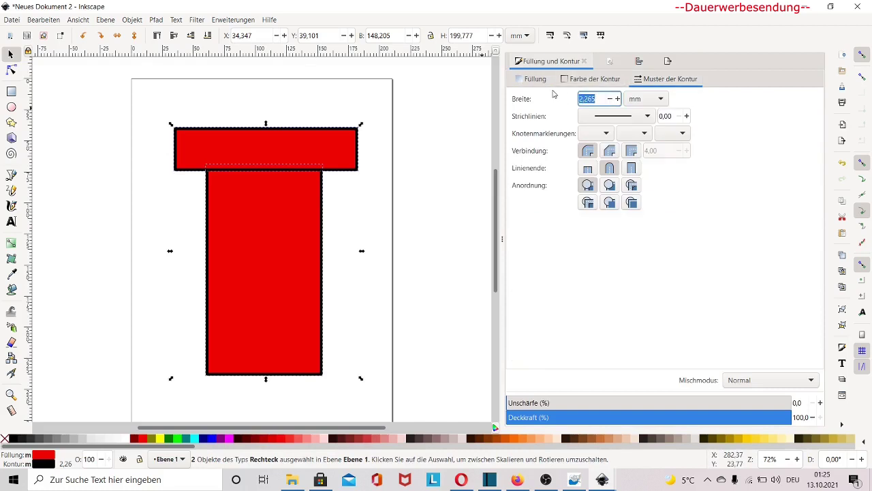
key("BackSpace")
type("0")
key("Return")
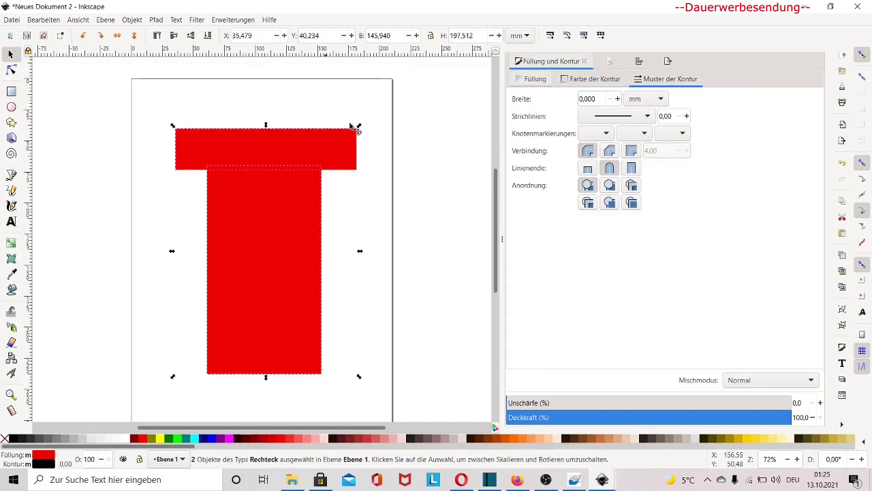
Centre the tower body on the bar's vertical axis and draw a small square at the bar's top-left.
left_click(639, 60)
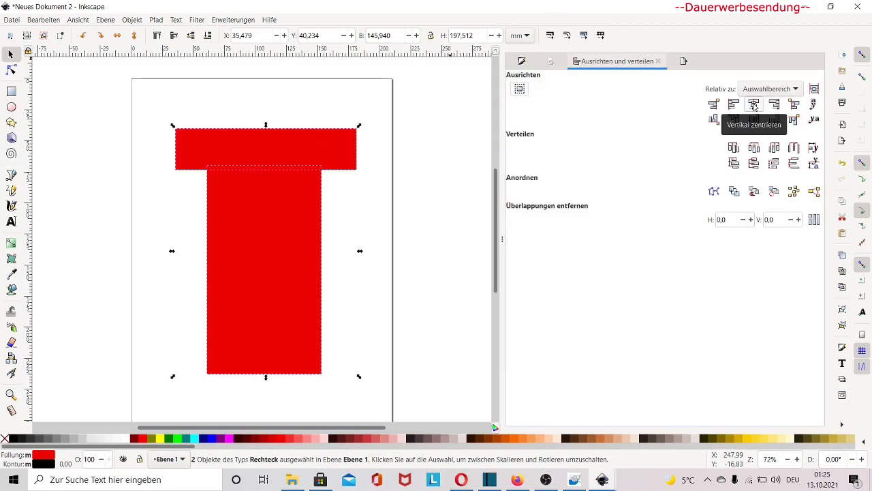
left_click(754, 106)
key("r")
left_click_drag(175, 112, 206, 139)
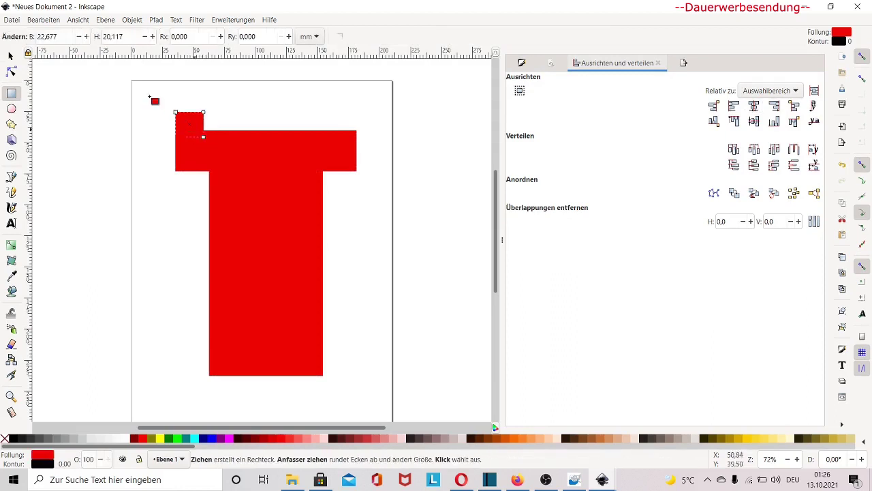
Resize the small square to about 21.9 × 22.3 mm so it rises above the crossbar.
left_click(10, 55)
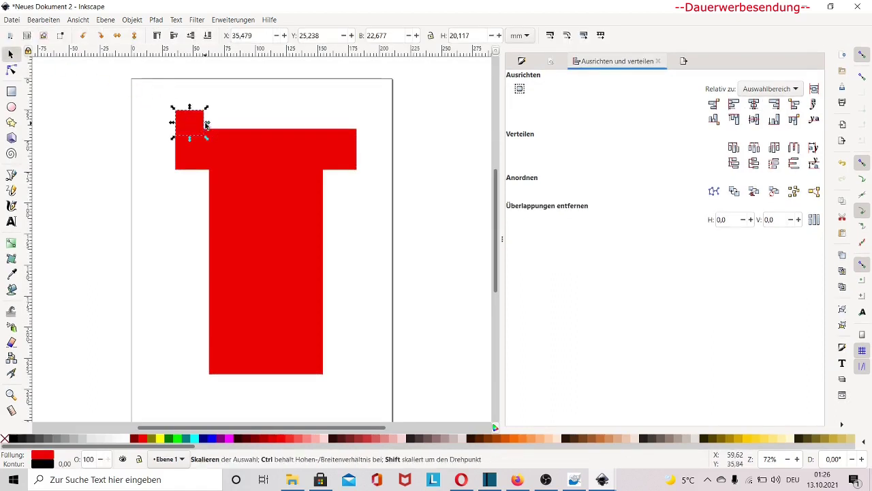
left_click_drag(208, 122, 206, 126)
left_click_drag(190, 106, 190, 104)
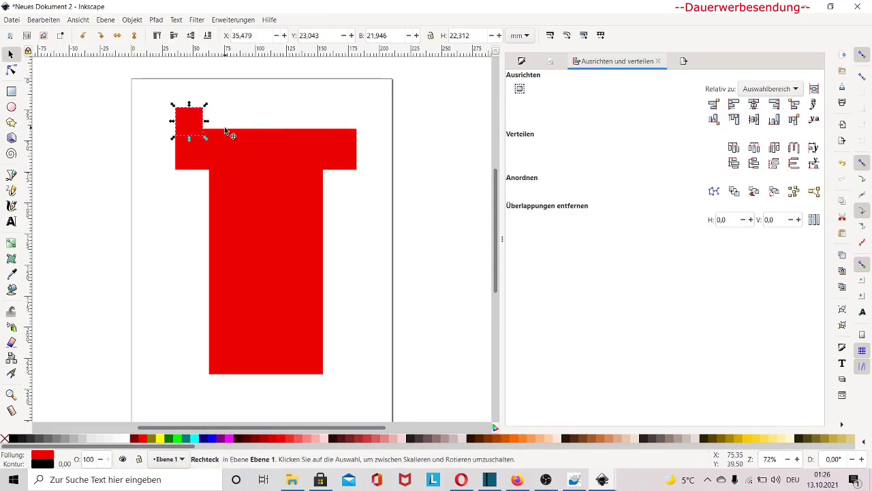
right_click(189, 127)
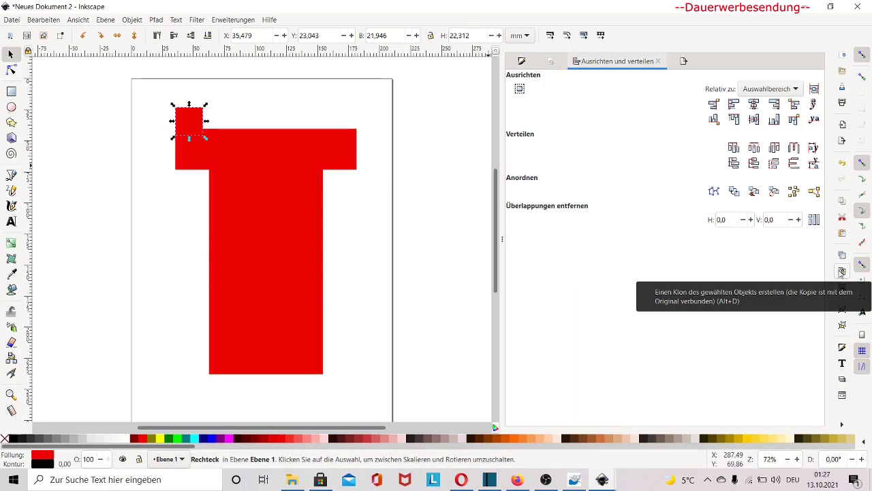
Clone the small square and move the clone right along the top bar.
left_click(842, 271)
left_click_drag(190, 121, 248, 123)
right_click(242, 120)
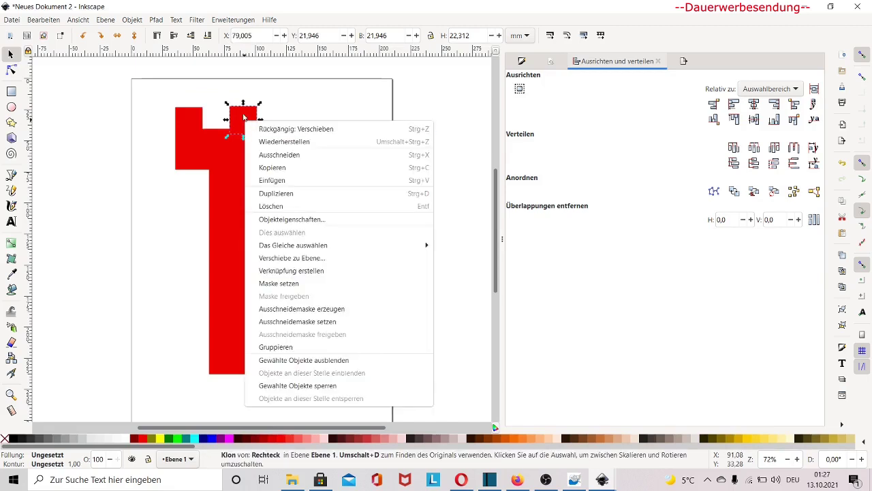
key("Escape")
Add two more clones, one further along and one at the bar's right end, then select the top.
left_click(188, 121)
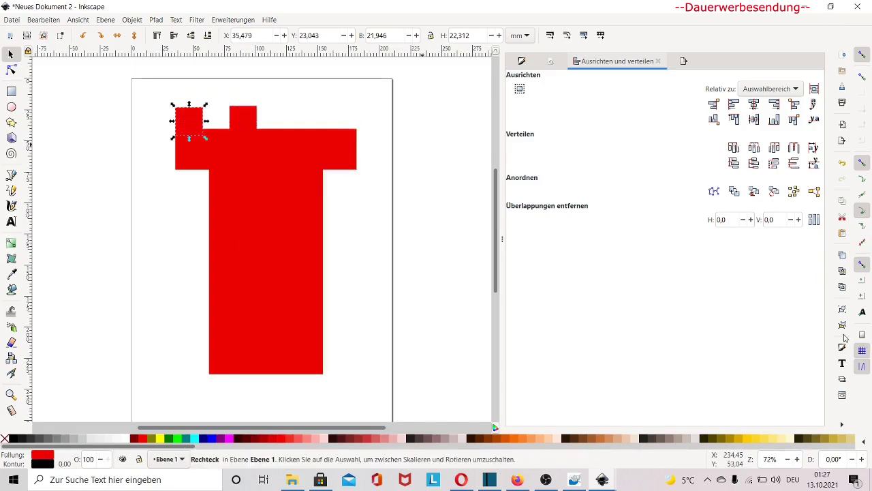
left_click(842, 272)
left_click_drag(189, 122, 306, 118)
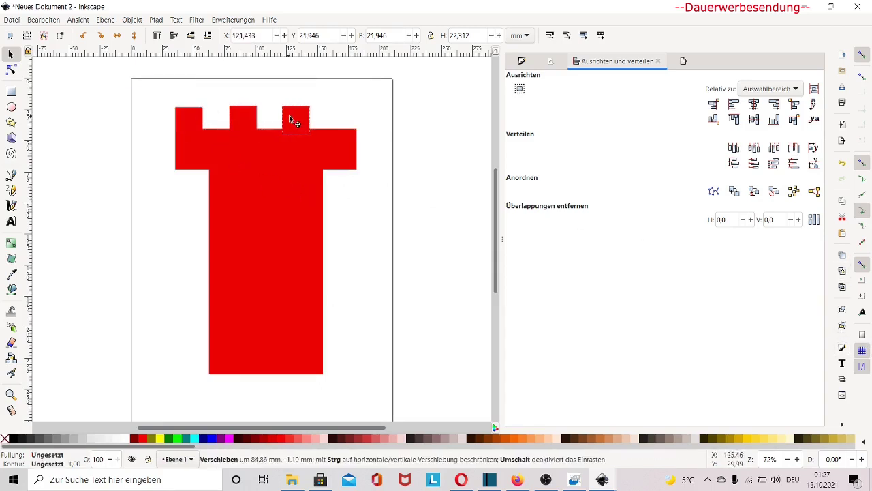
left_click(191, 121)
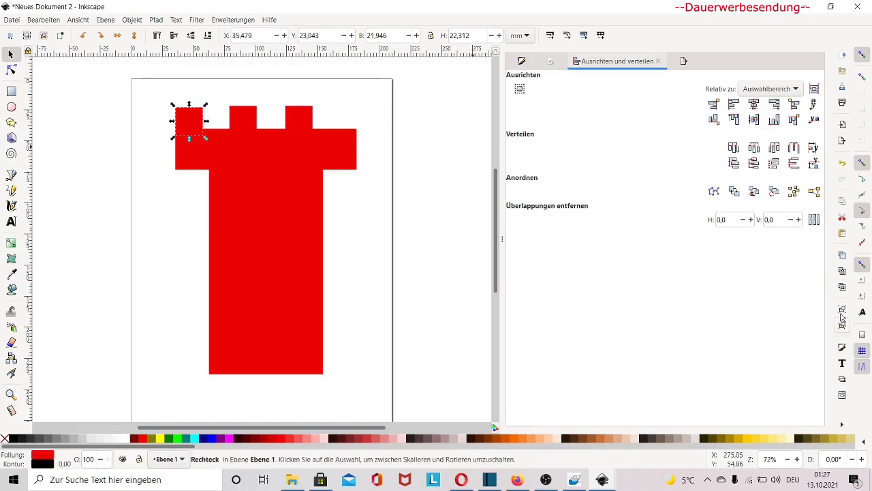
left_click(843, 271)
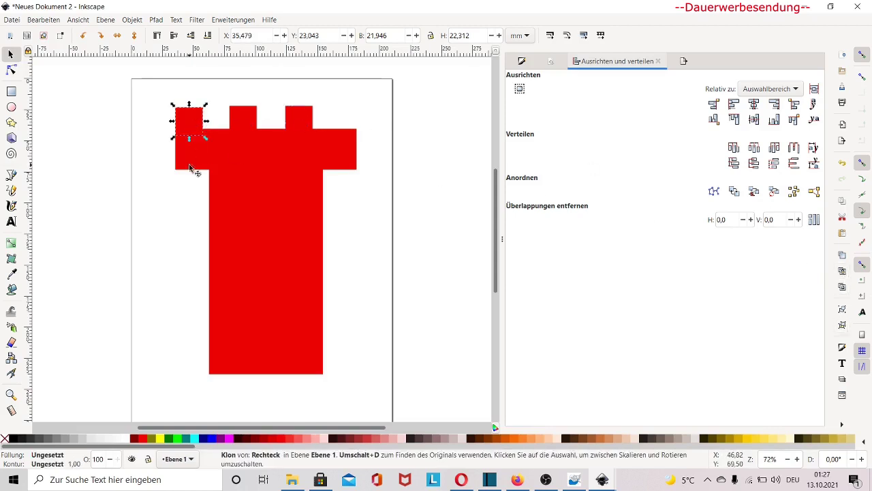
left_click_drag(188, 115, 349, 122)
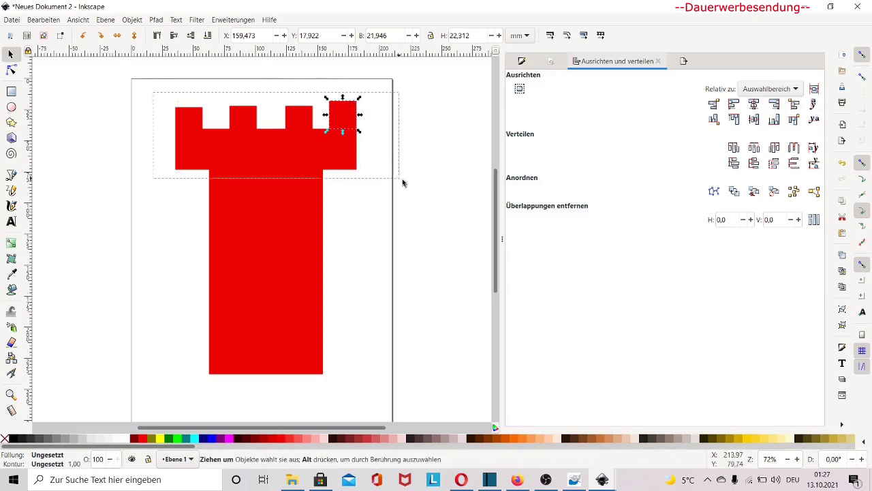
left_click_drag(153, 96, 402, 179)
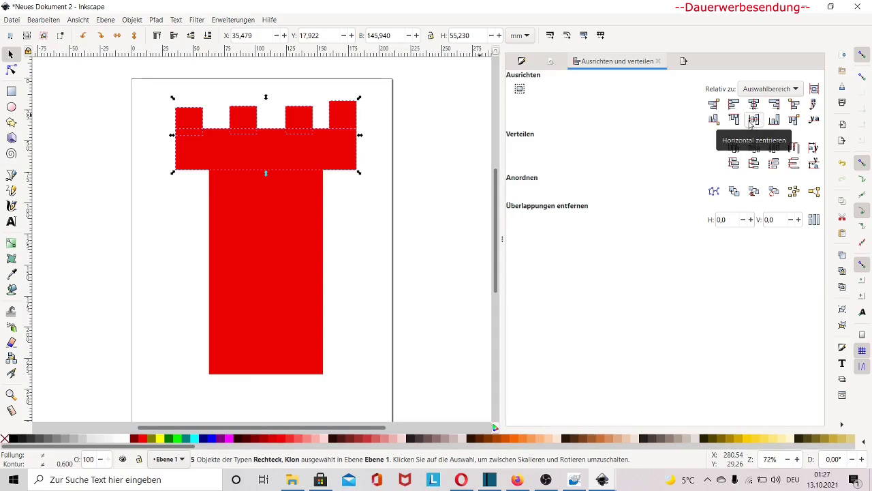
Align the four battlements' top edges and distribute their centres equidistantly across the bar.
left_click(754, 121)
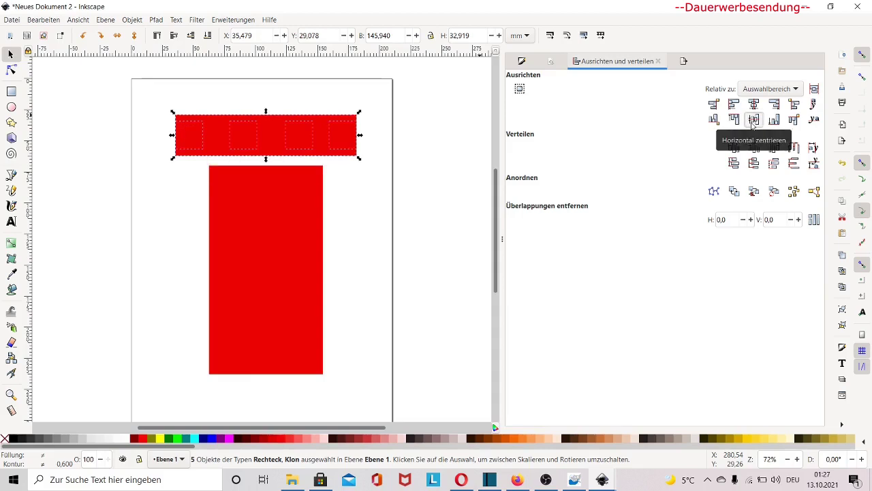
left_click(754, 121)
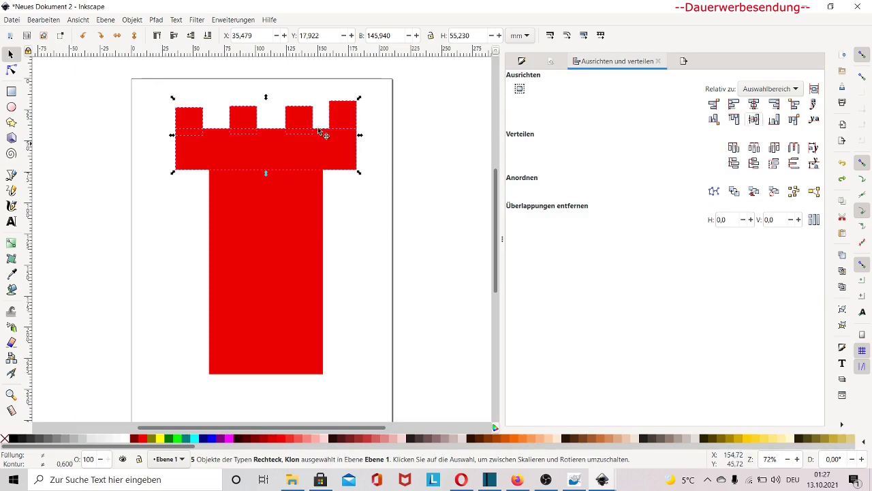
left_click(139, 87)
mouse_move(140, 86)
left_mouse_down()
mouse_move(341, 141)
mouse_move(394, 144)
left_mouse_up()
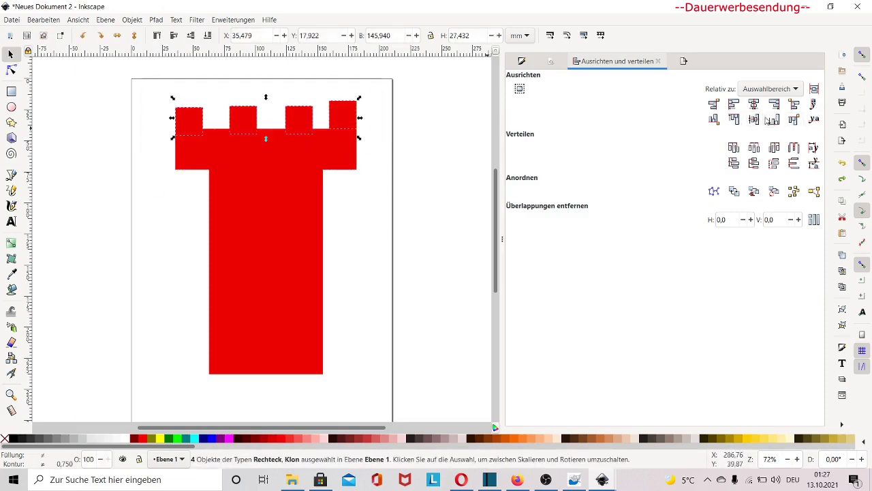
left_click(309, 260)
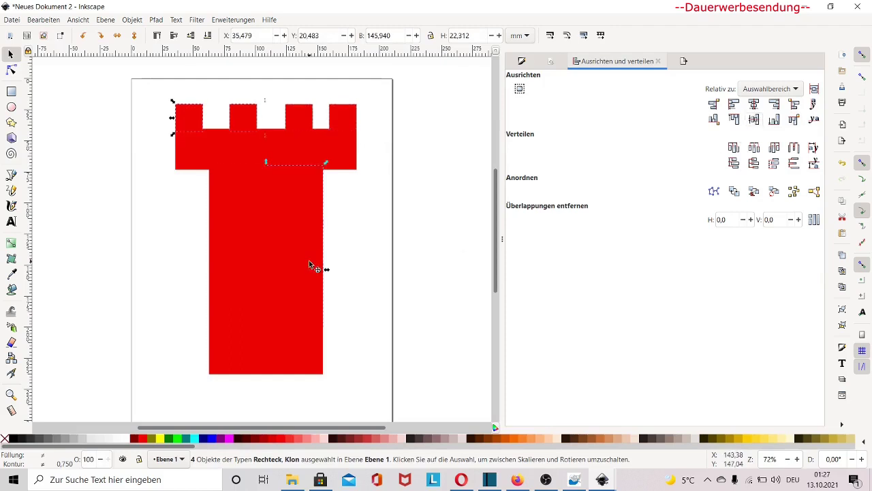
left_click_drag(166, 92, 402, 143)
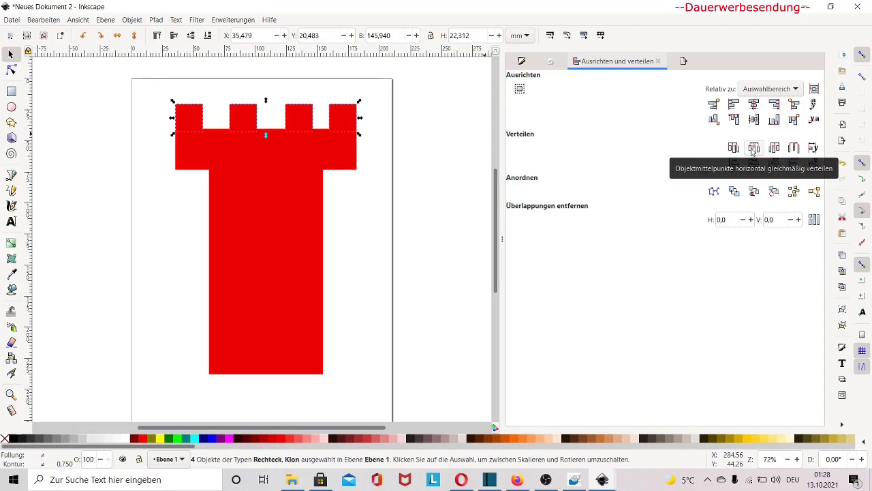
left_click(753, 149)
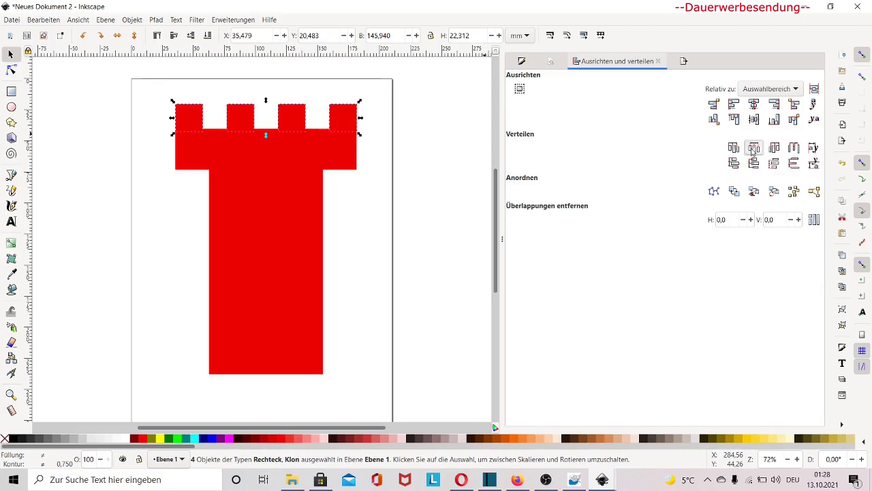
left_click(435, 154)
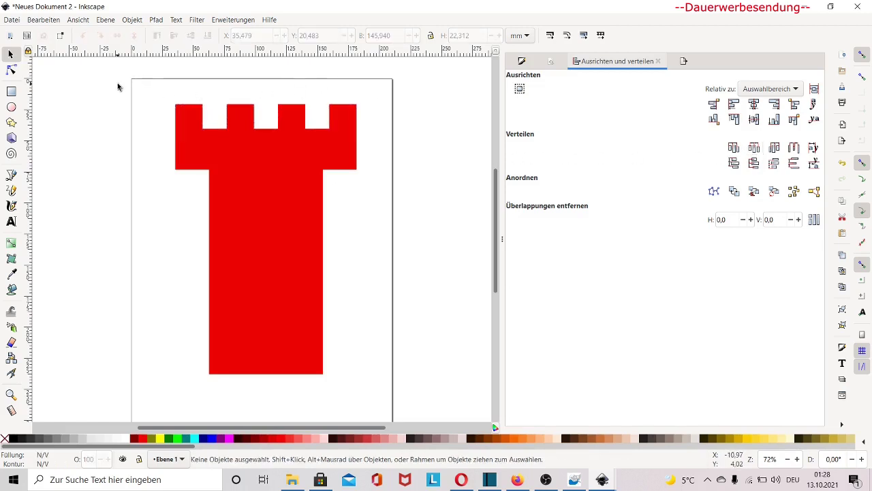
Group the body, crossbar and four battlements into one object with Ctrl+G.
left_click_drag(143, 83, 440, 392)
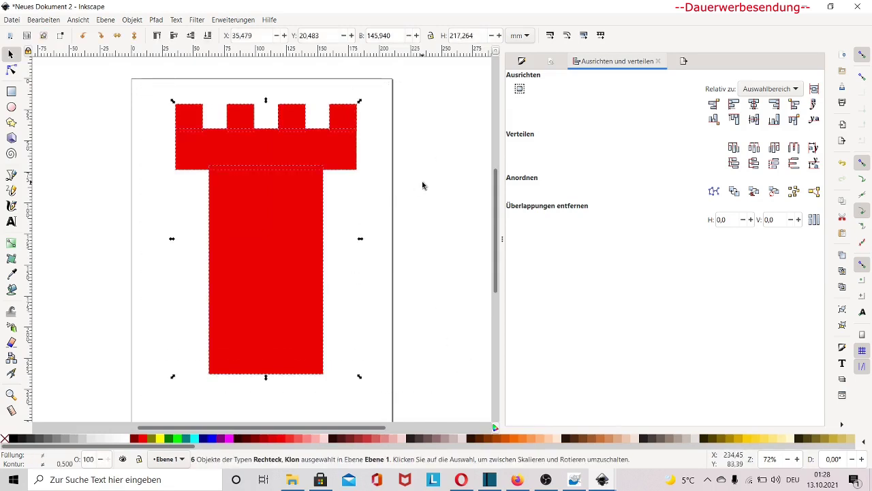
left_click(278, 115)
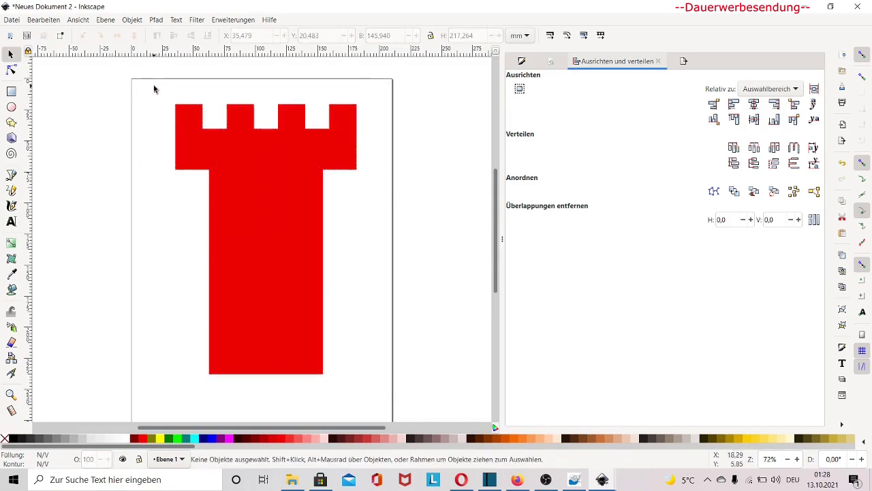
left_click_drag(154, 89, 436, 362)
key("ctrl")
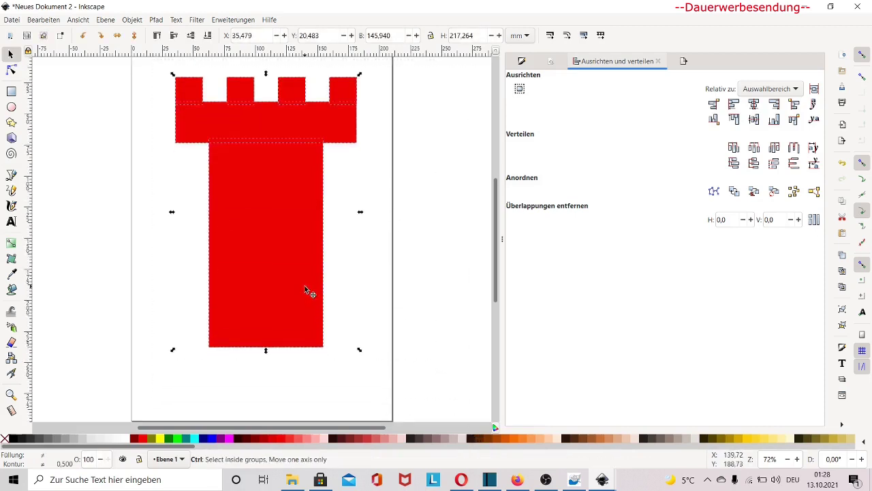
key("ctrl+g")
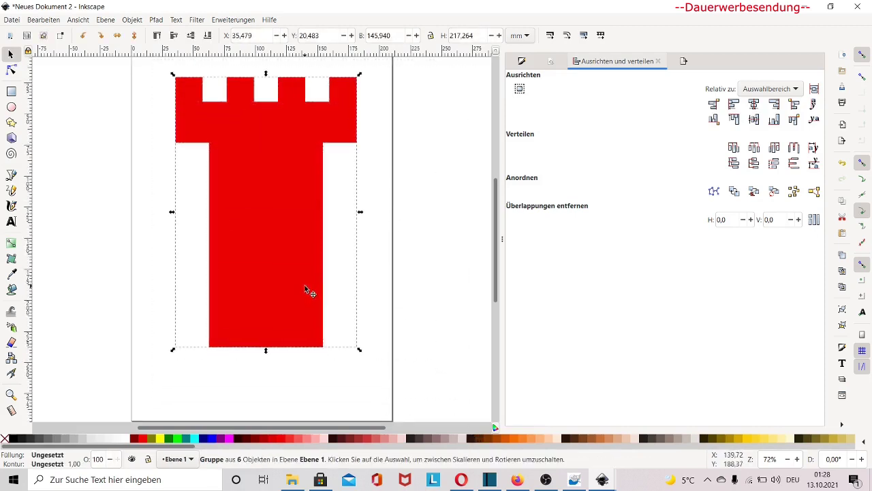
Draw a circle on the upper tower body, fill it yellow and give it a 2 mm outline.
key("e")
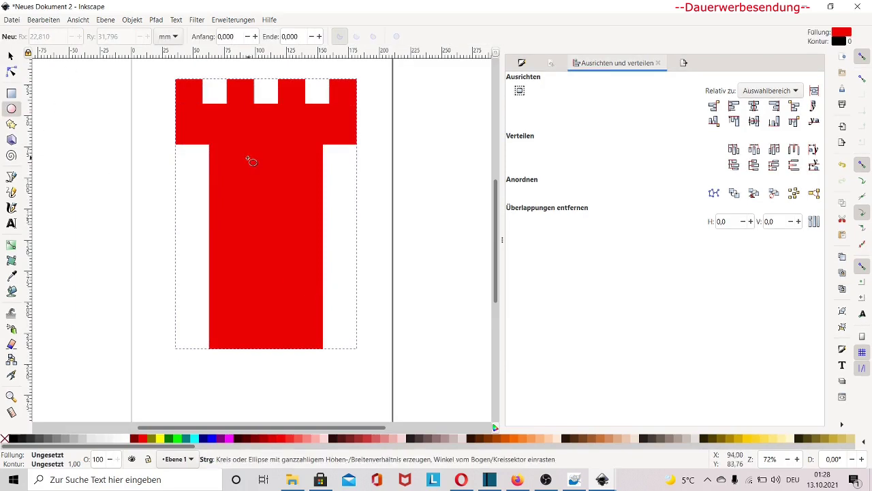
left_click_drag(251, 161, 295, 201)
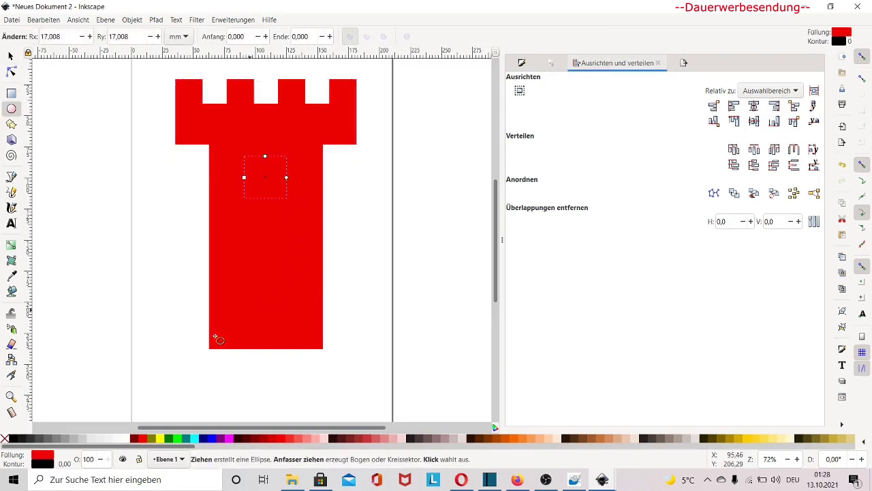
left_click(163, 439)
left_click(517, 64)
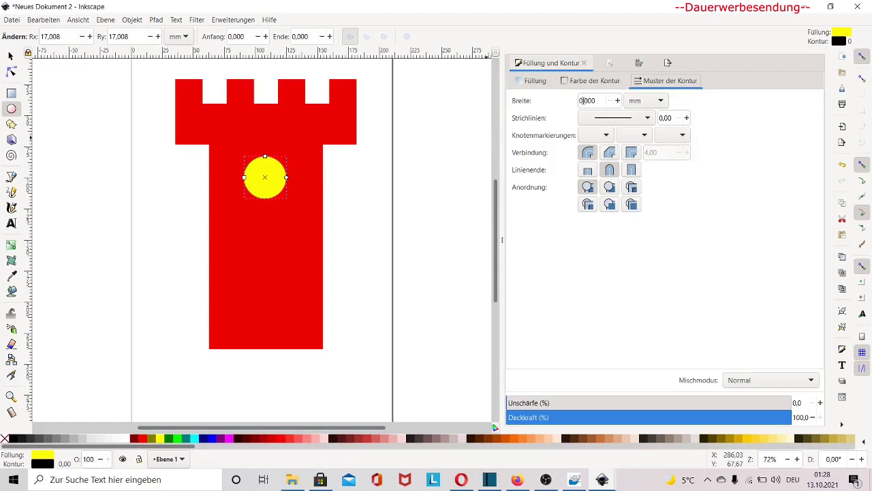
left_click(581, 101)
key("BackSpace")
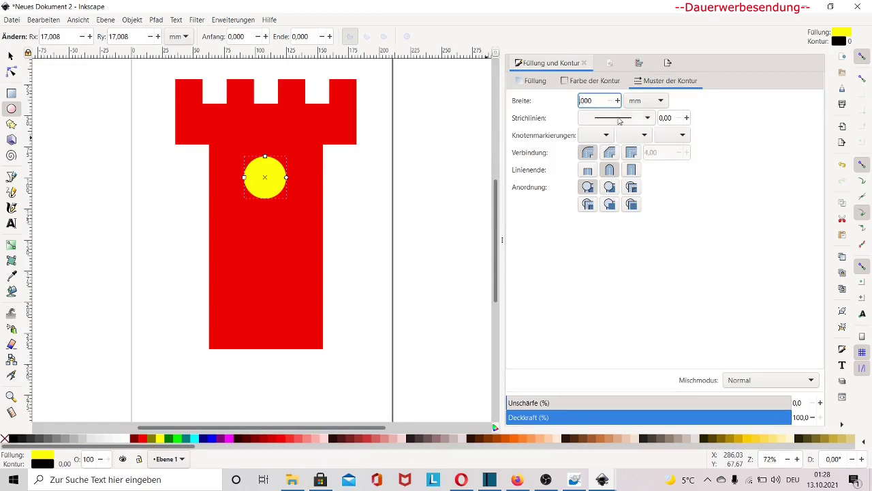
type("2")
key("Return")
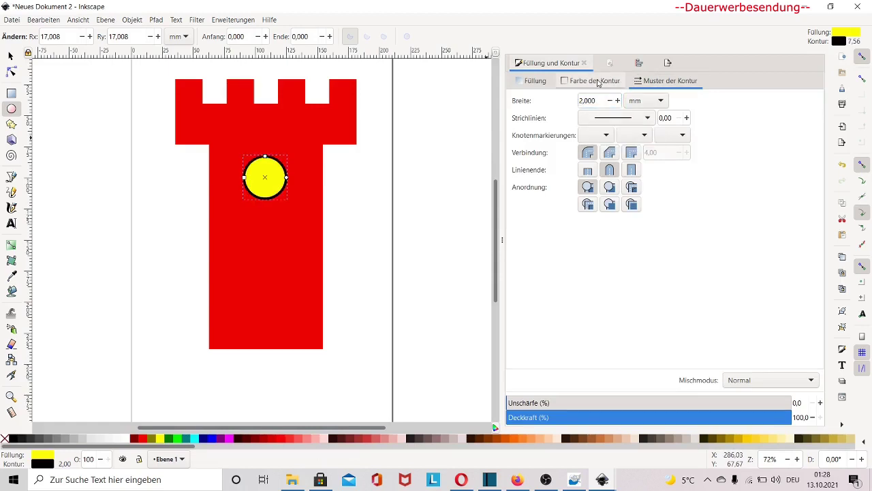
Nudge the circle up-left and draw vertical and horizontal pencil lines through it.
key("s")
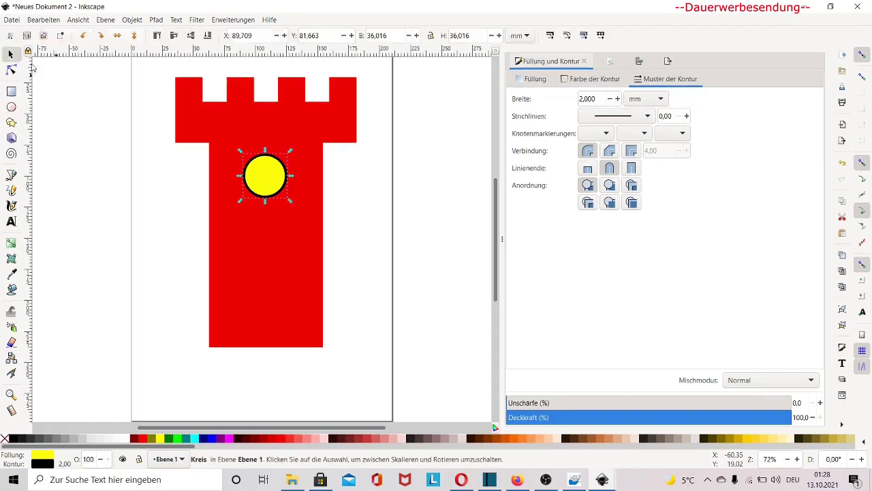
left_click_drag(265, 185, 257, 181)
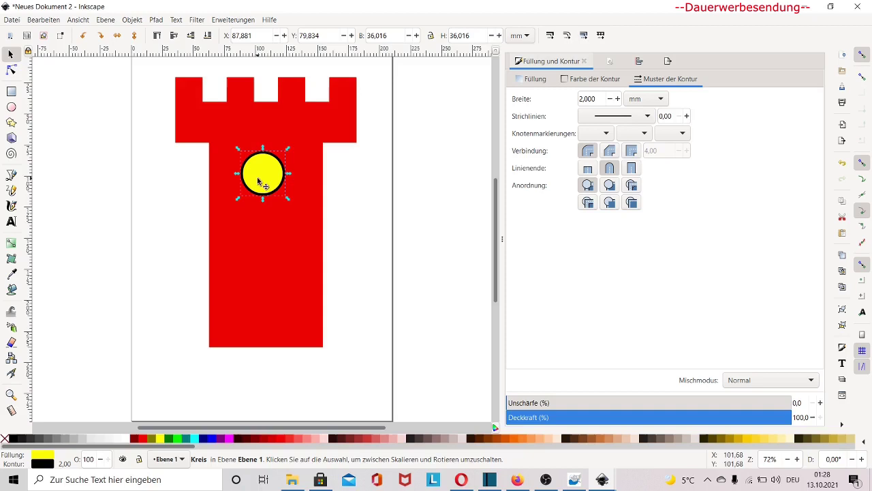
left_click(53, 132)
left_click(11, 191)
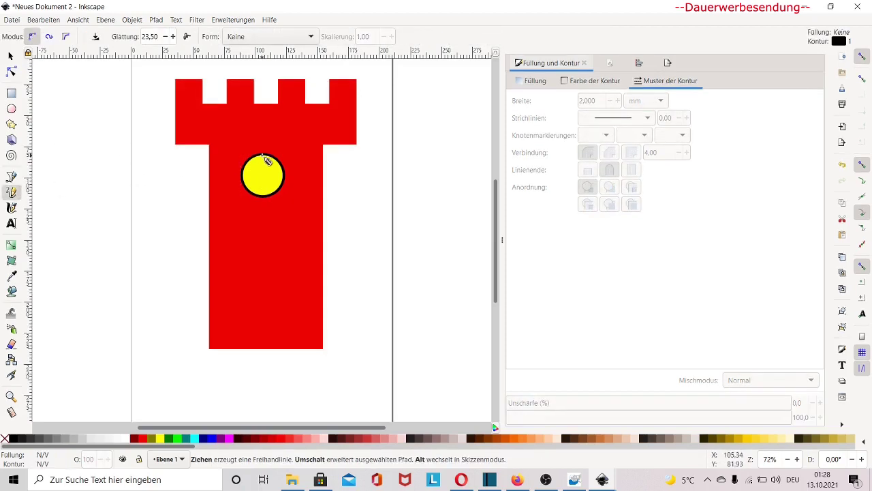
left_click_drag(262, 155, 262, 197)
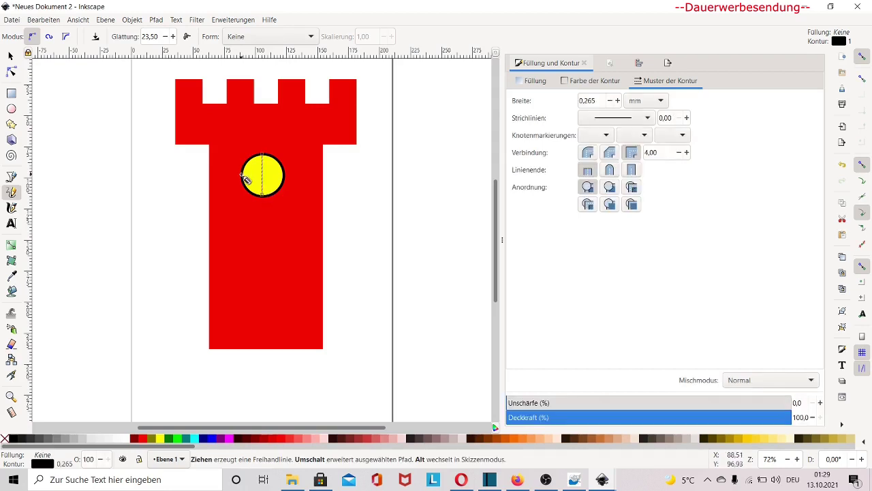
left_click_drag(244, 178, 287, 179)
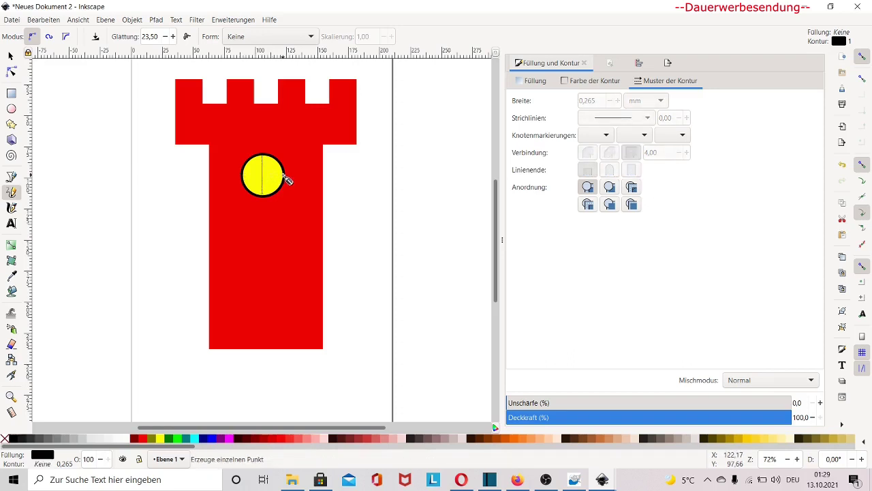
left_click(245, 178)
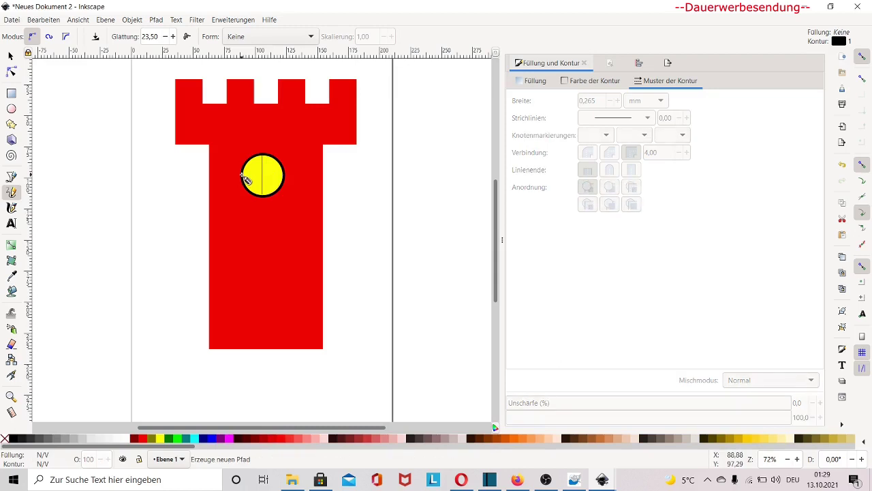
left_click_drag(247, 179, 286, 180)
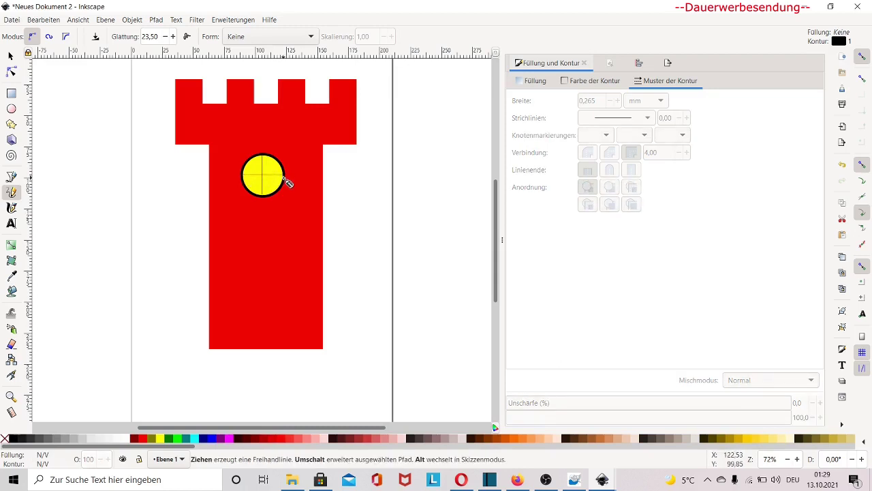
Set both the horizontal and vertical cross lines to a 2 mm stroke width.
left_click(288, 180)
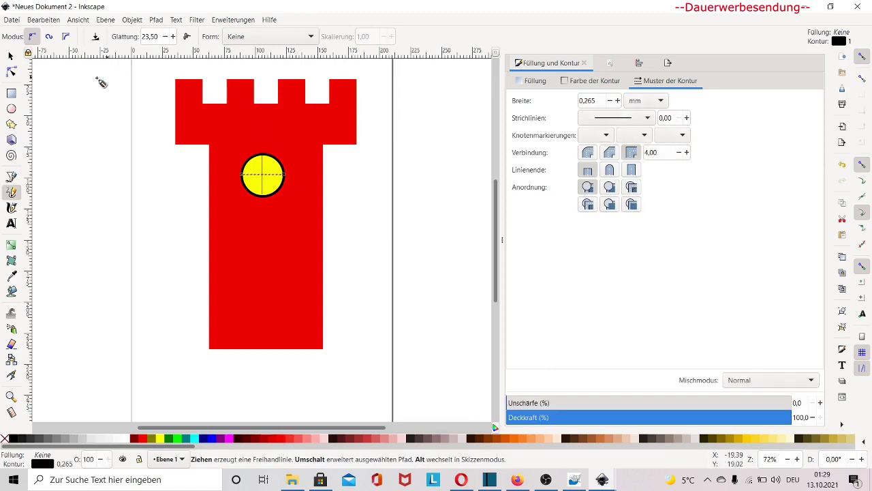
left_click(11, 55)
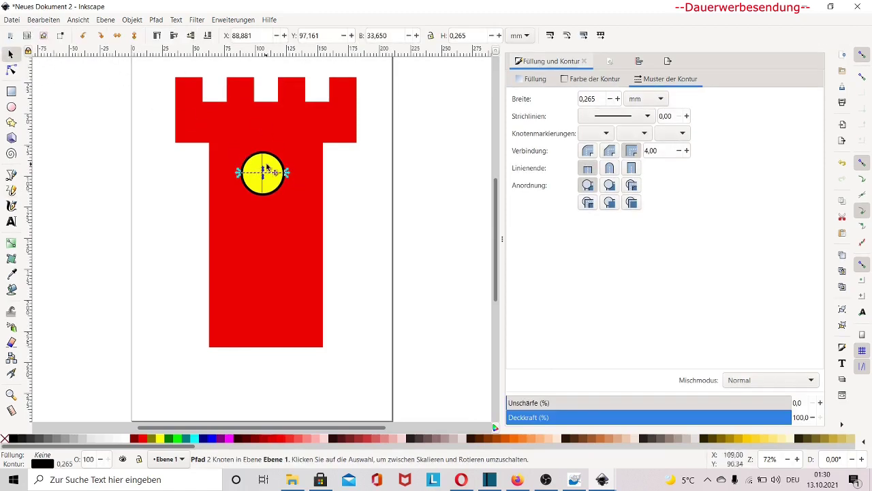
left_click_drag(596, 99, 563, 98)
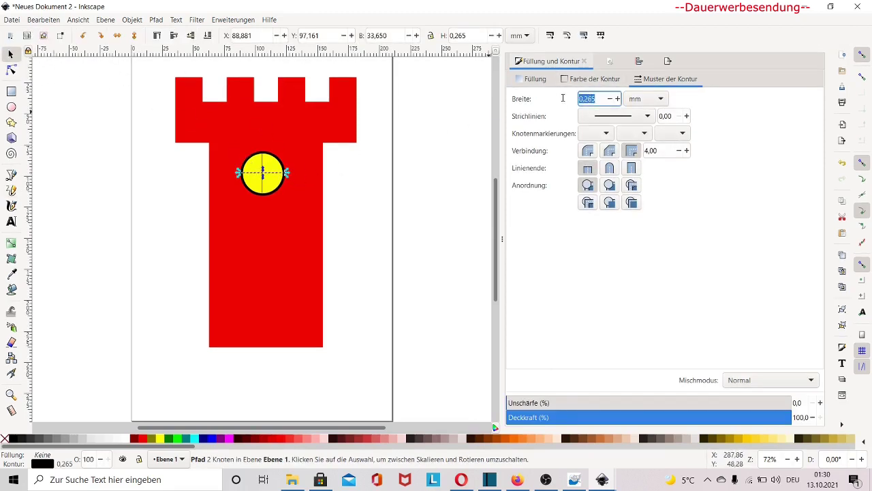
key("BackSpace")
type("2,000")
key("Return")
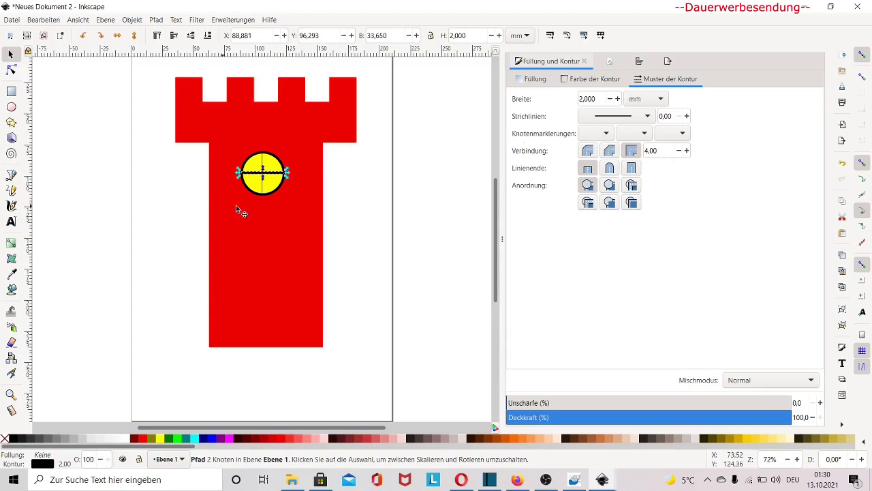
left_click(263, 161)
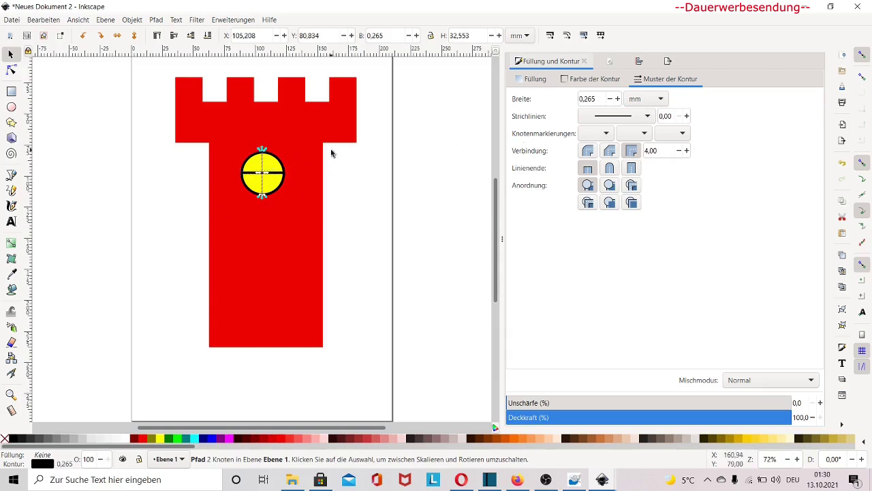
triple_click(576, 100)
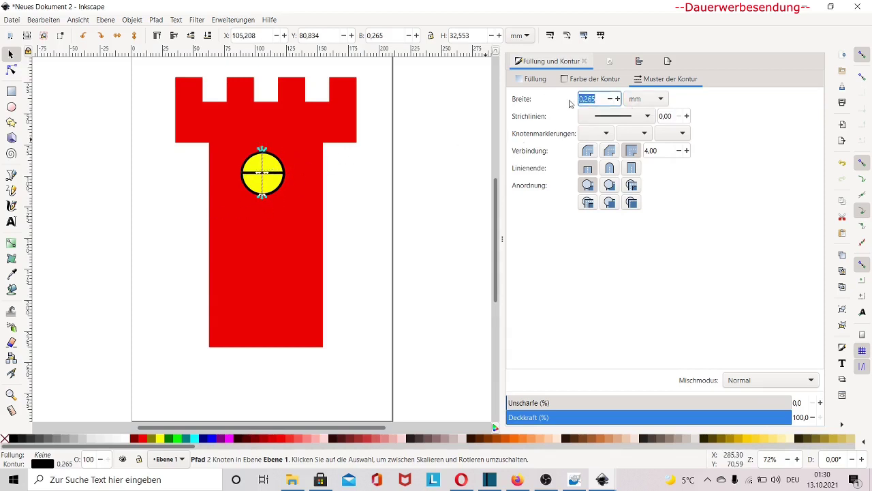
key("BackSpace")
type("2,000")
key("Return")
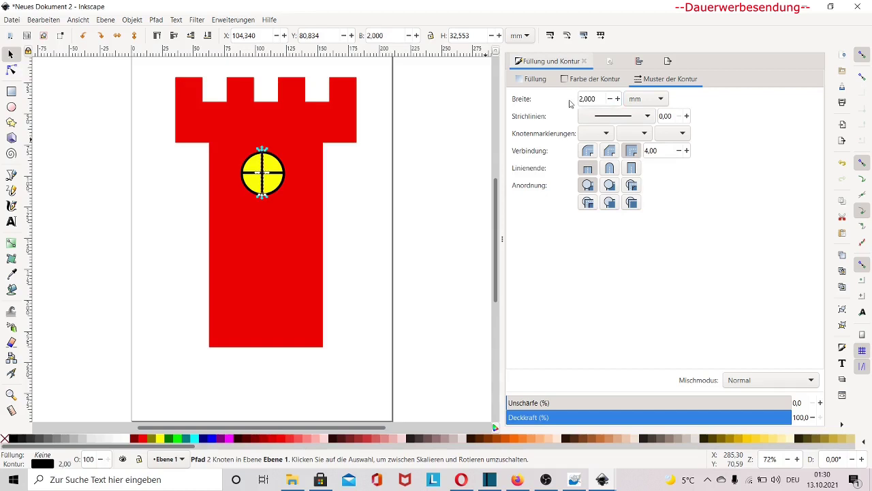
Stretch the tower taller by dragging its bottom edge down.
left_click(266, 327)
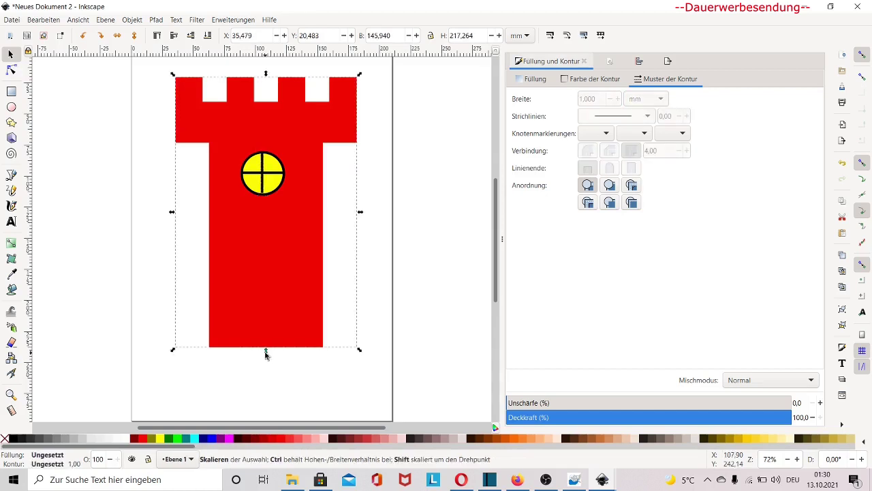
left_click_drag(266, 352, 265, 399)
left_click(121, 147)
Group the circle with its cross lines, move it up-left and shrink it to about 26.6 mm.
left_click_drag(142, 107, 347, 227)
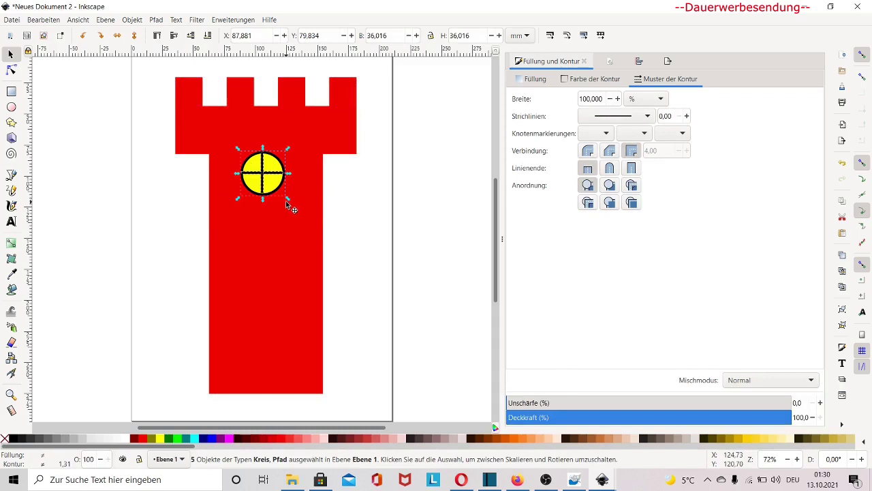
key("ctrl+g")
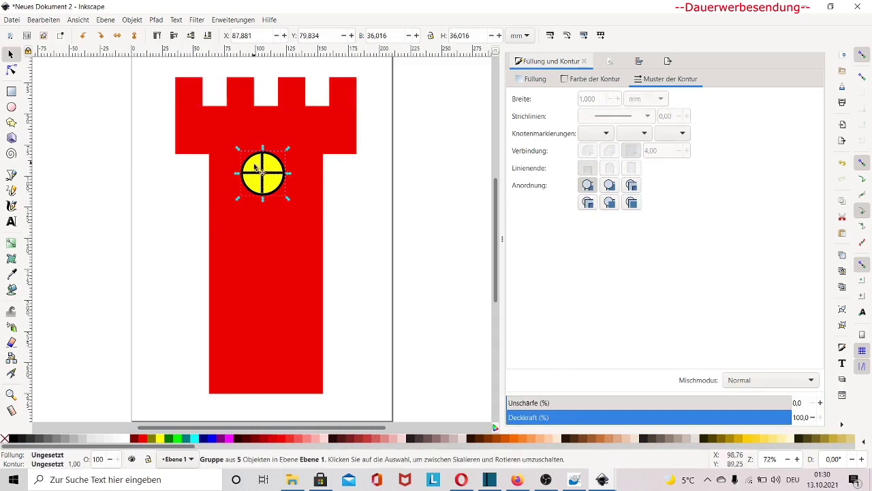
mouse_move(254, 170)
left_mouse_down()
mouse_move(231, 161)
mouse_move(254, 177)
left_mouse_up()
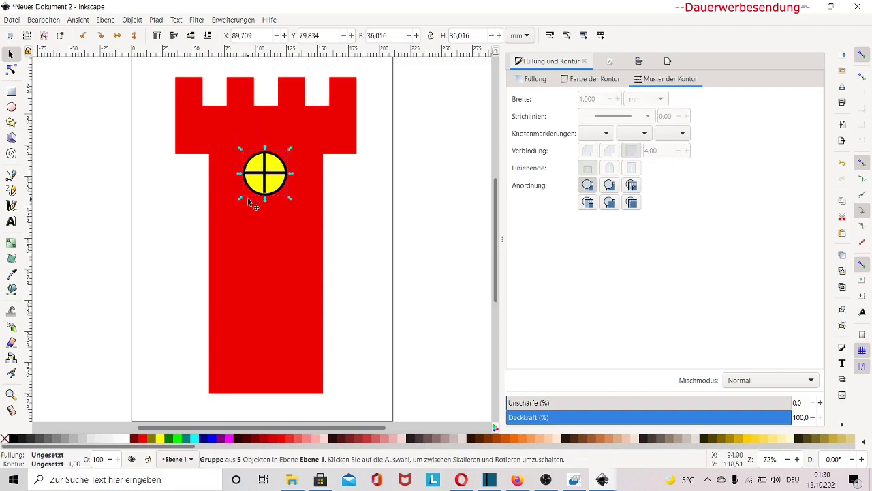
mouse_move(244, 196)
left_mouse_down()
mouse_move(288, 172)
mouse_move(260, 173)
mouse_move(240, 158)
left_mouse_up()
Duplicate the yellow cross window twice and move a copy lower on the tower.
right_click(286, 169)
left_click(333, 229)
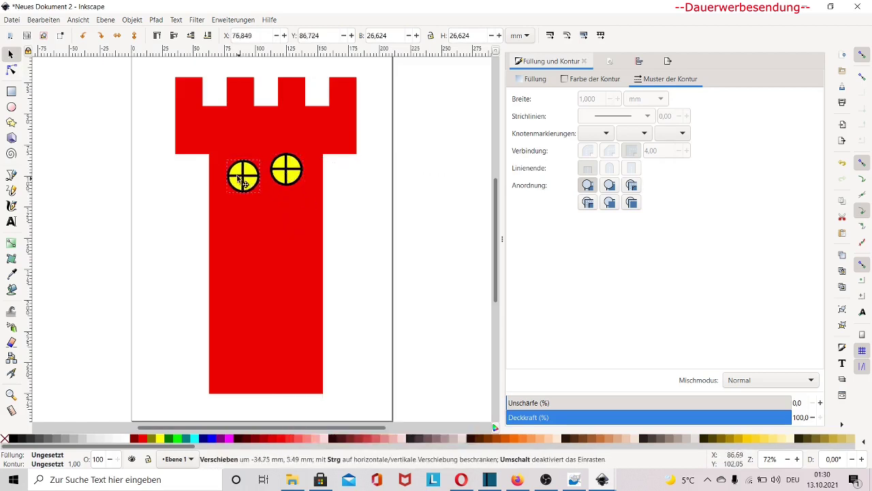
right_click(239, 159)
left_click(265, 216)
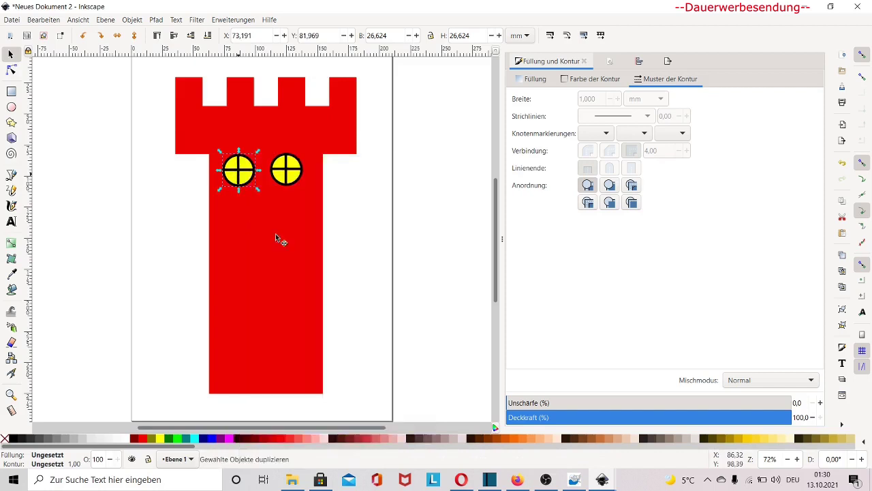
mouse_move(260, 220)
left_mouse_down()
mouse_move(275, 234)
mouse_move(236, 234)
mouse_move(258, 231)
mouse_move(258, 242)
mouse_move(294, 244)
left_mouse_up()
left_click(295, 241)
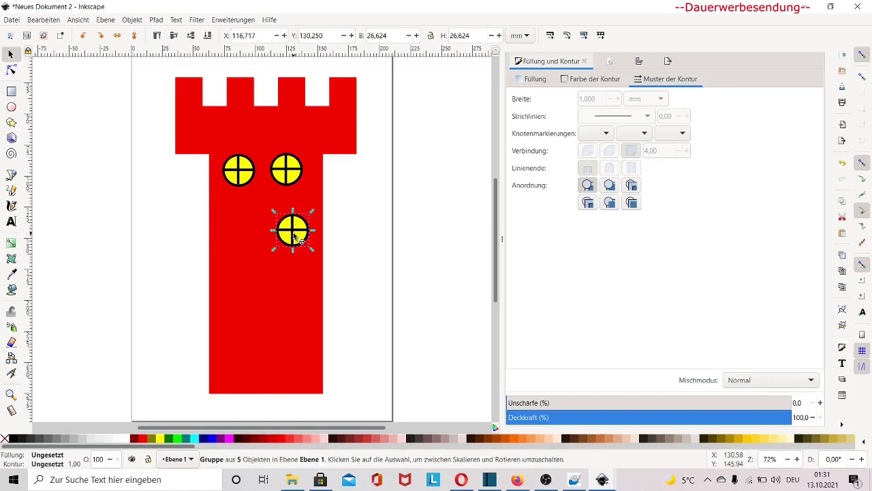
Shift the left and lower windows down, then add a fourth copy to stagger all four.
left_click_drag(242, 182, 241, 208)
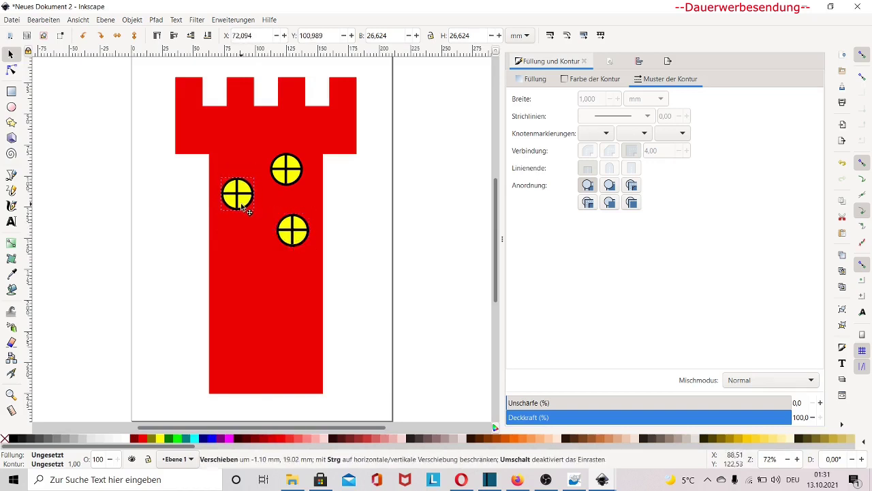
right_click(298, 247)
left_click(310, 239)
mouse_move(310, 249)
left_mouse_down()
mouse_move(272, 262)
mouse_move(289, 245)
mouse_move(242, 260)
left_mouse_up()
right_click(287, 235)
left_click(319, 230)
left_click(367, 275)
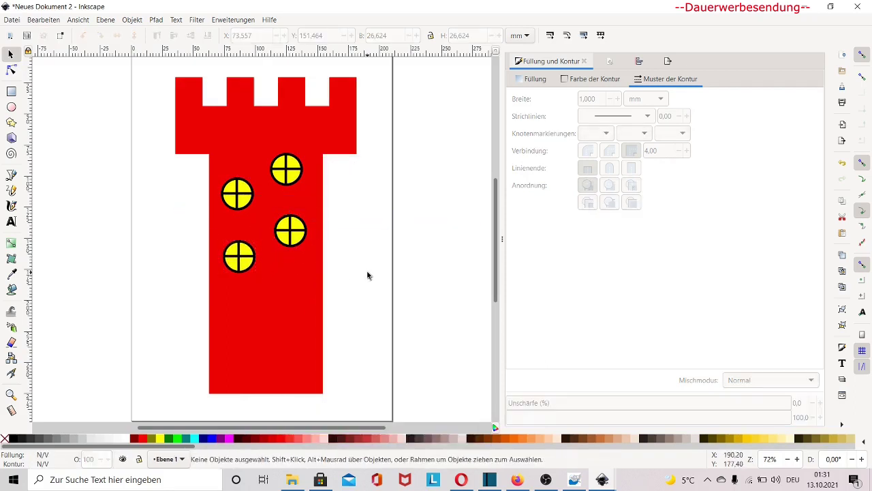